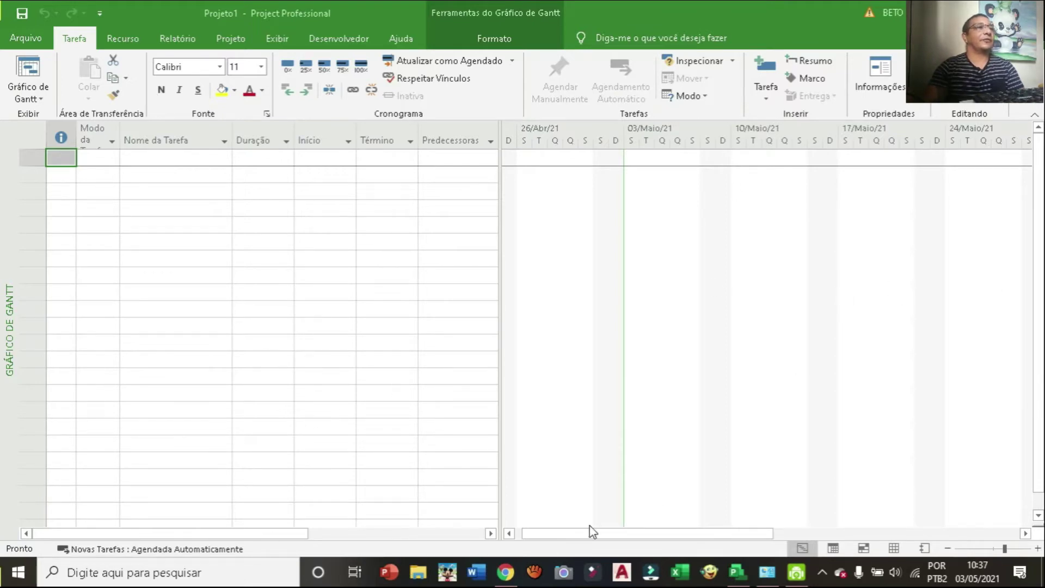
# Open the general Project options (Opções).
pyautogui.click(26, 42)
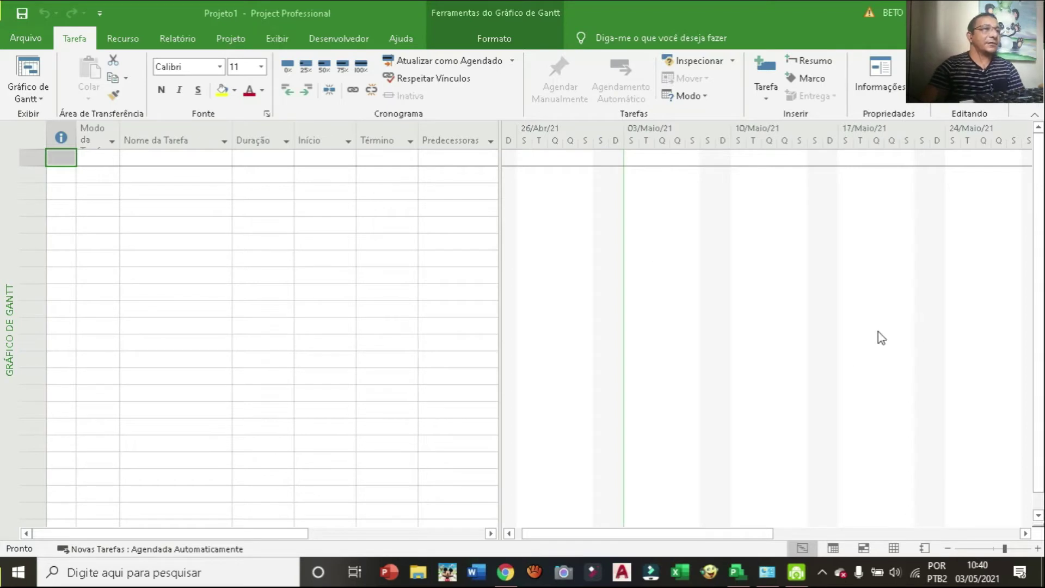
pyautogui.click(27, 35)
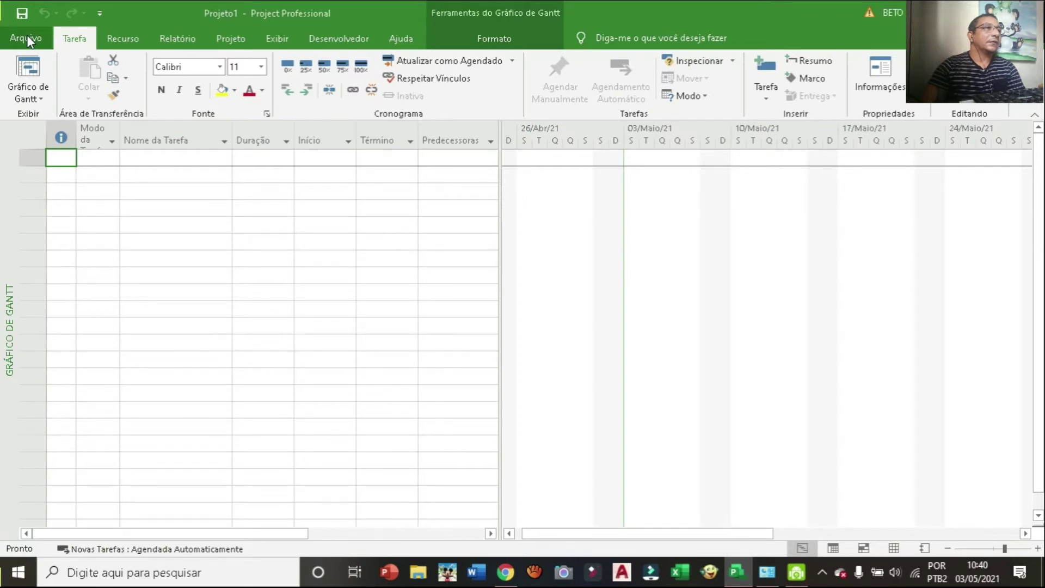
pyautogui.click(28, 35)
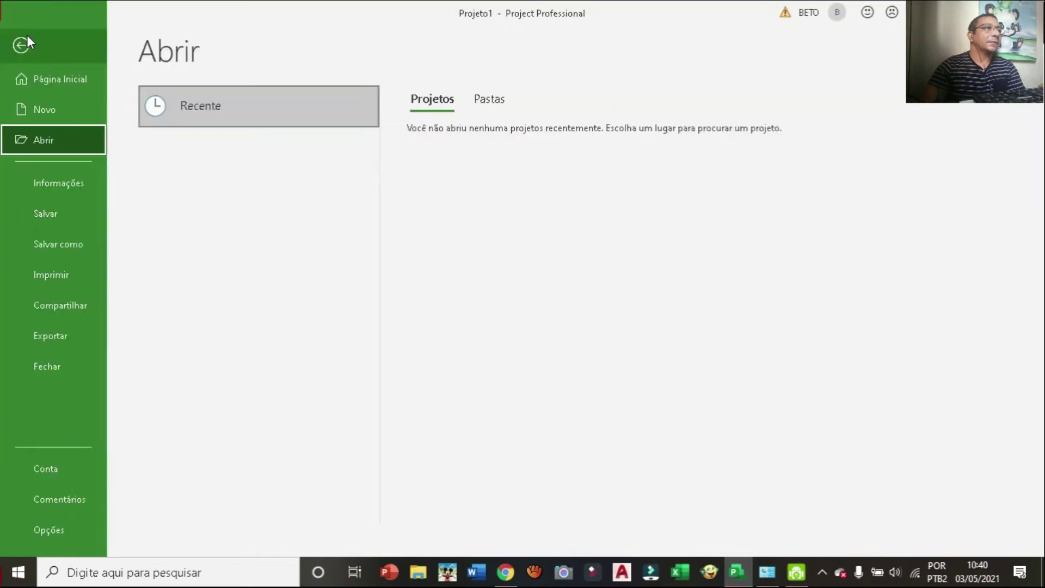
pyautogui.click(74, 519)
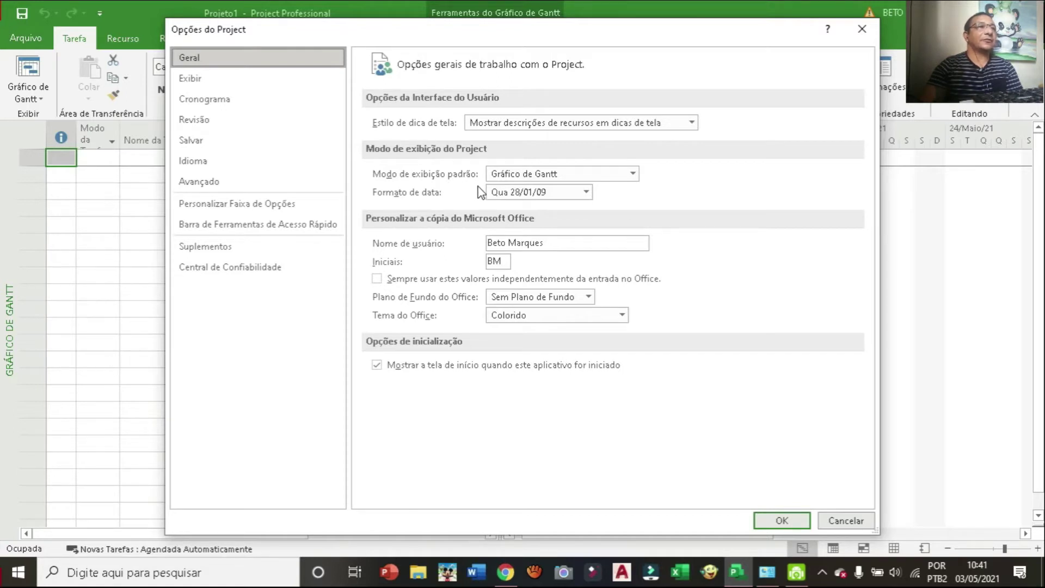
# Examine the available default views and date formats in the general options.
pyautogui.click(633, 174)
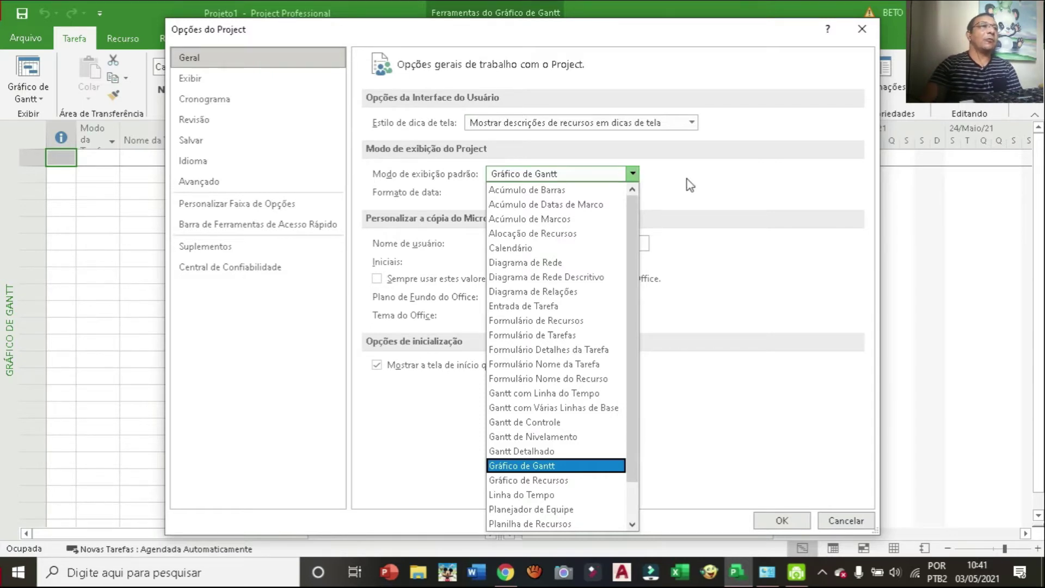
pyautogui.press('Escape')
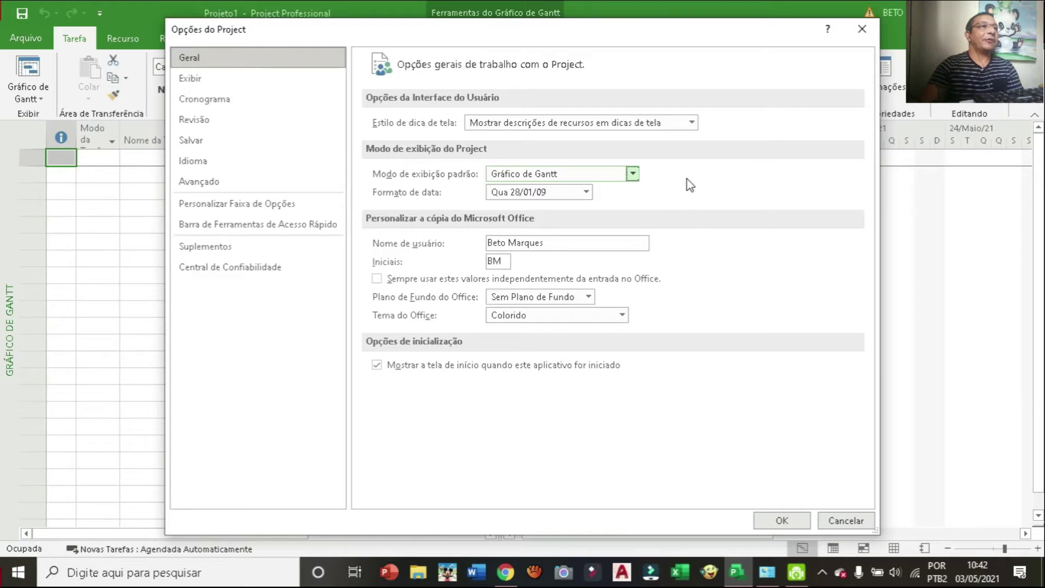
pyautogui.click(587, 192)
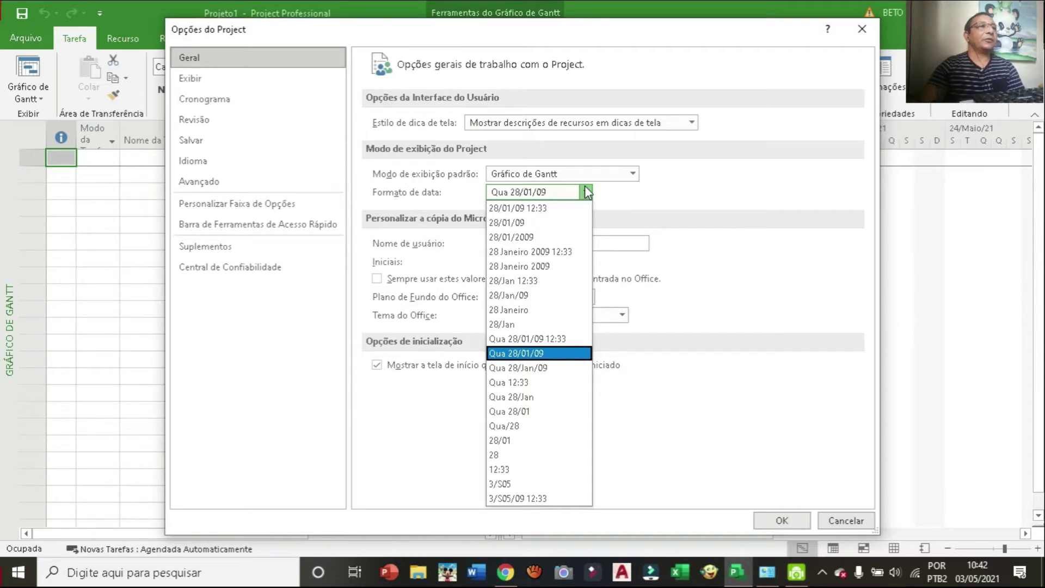
pyautogui.click(587, 191)
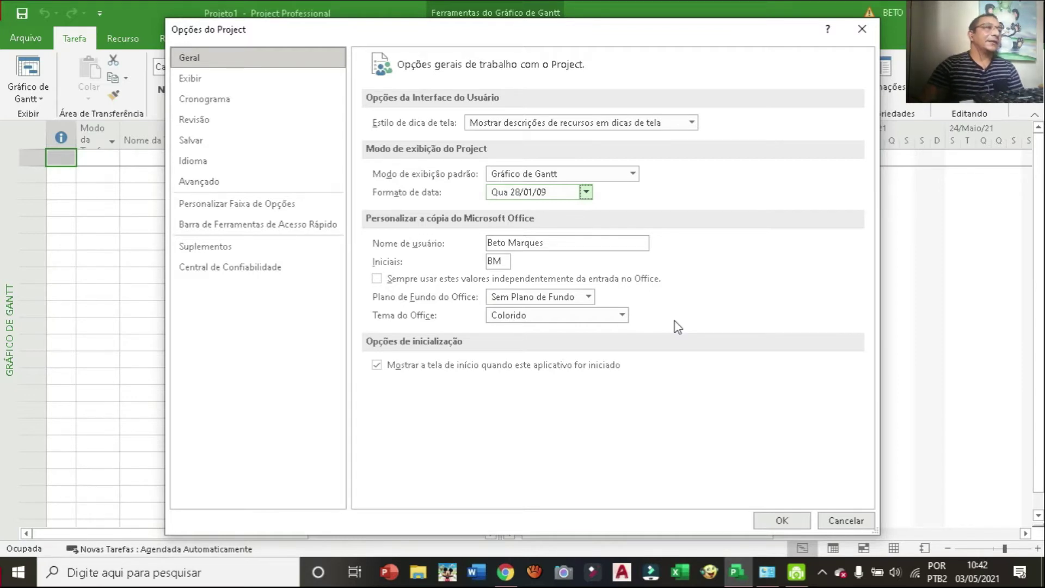
# Apply the calendar options in the Cronograma settings to Todos os Novos Projetos.
pyautogui.click(224, 76)
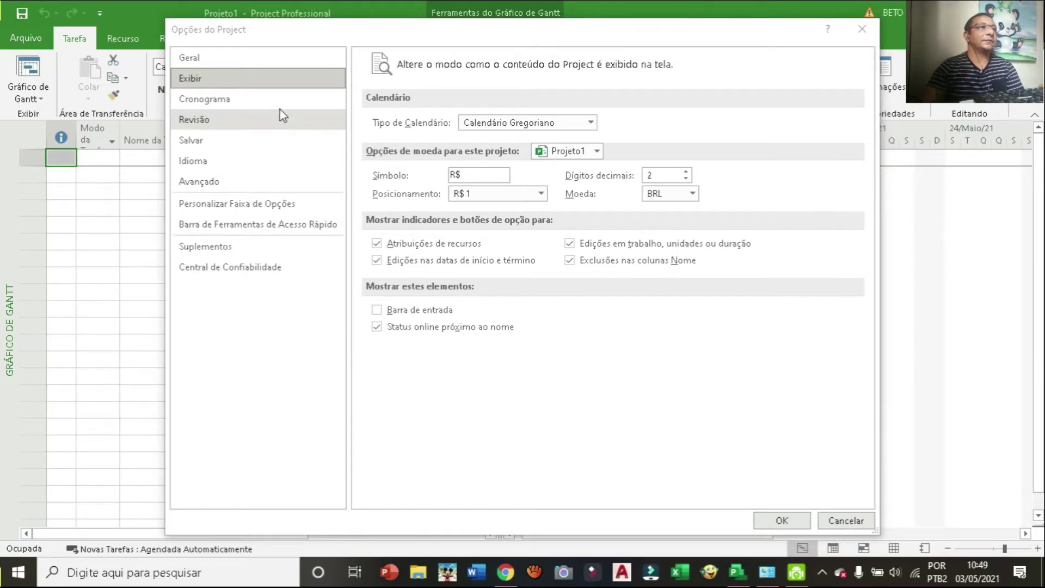
pyautogui.click(268, 102)
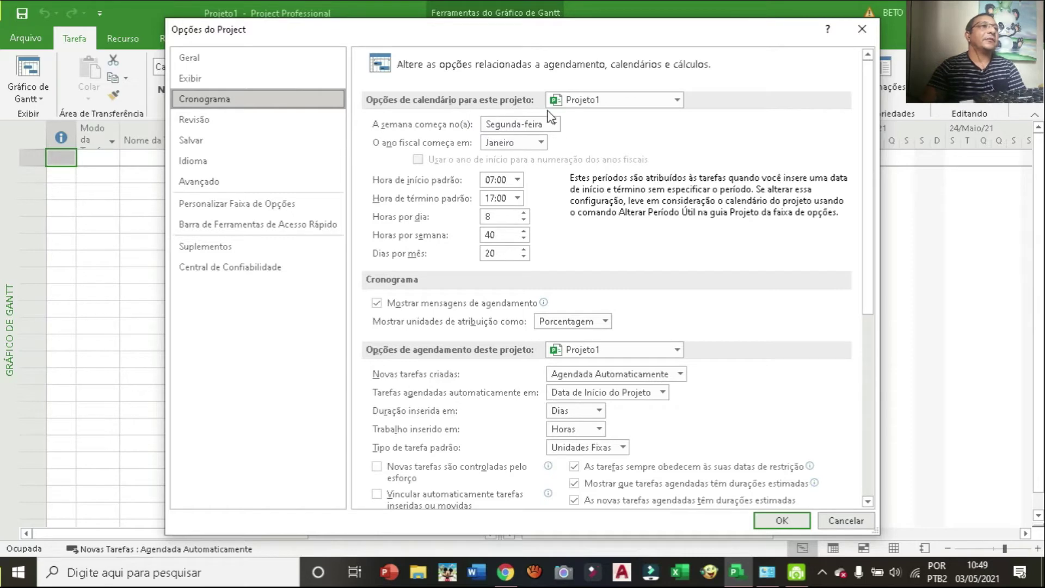
pyautogui.click(677, 100)
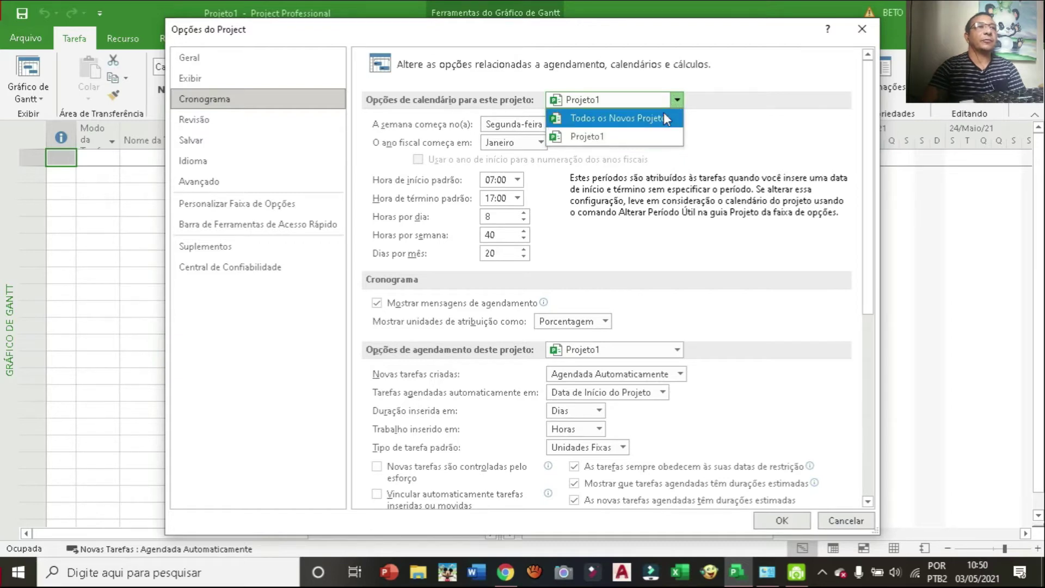
pyautogui.click(665, 115)
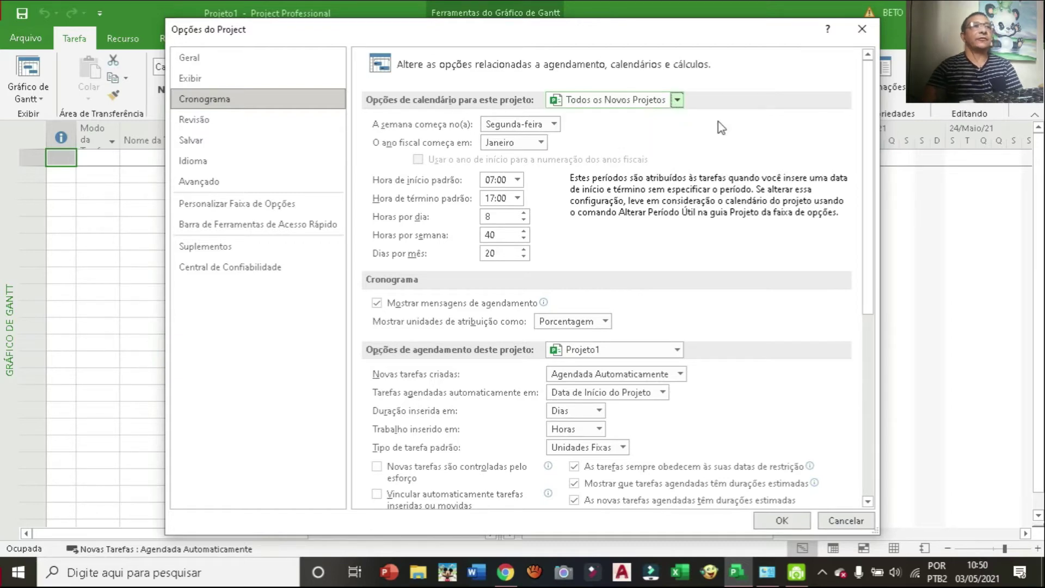
pyautogui.click(677, 100)
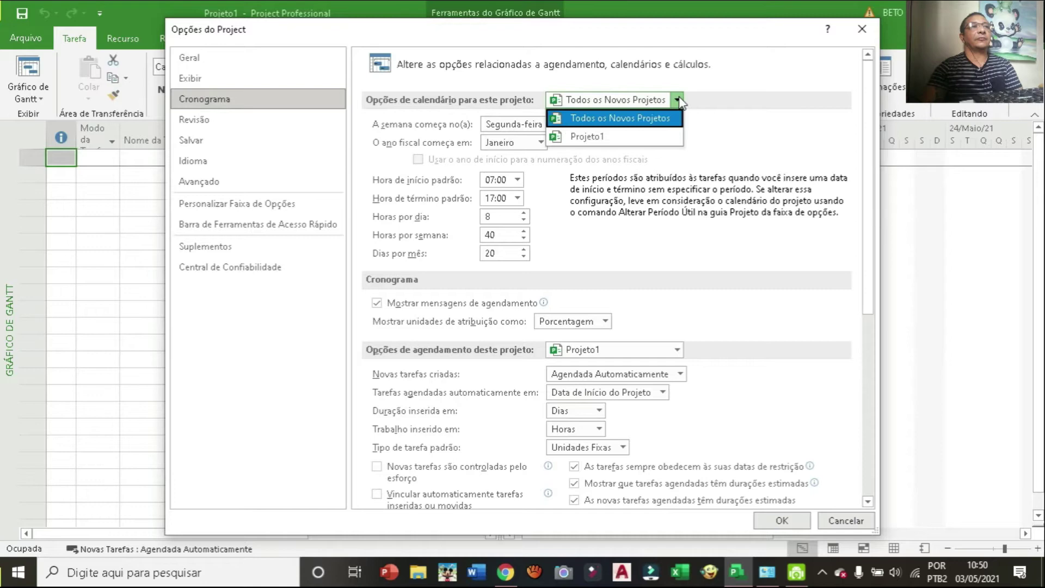
pyautogui.click(657, 131)
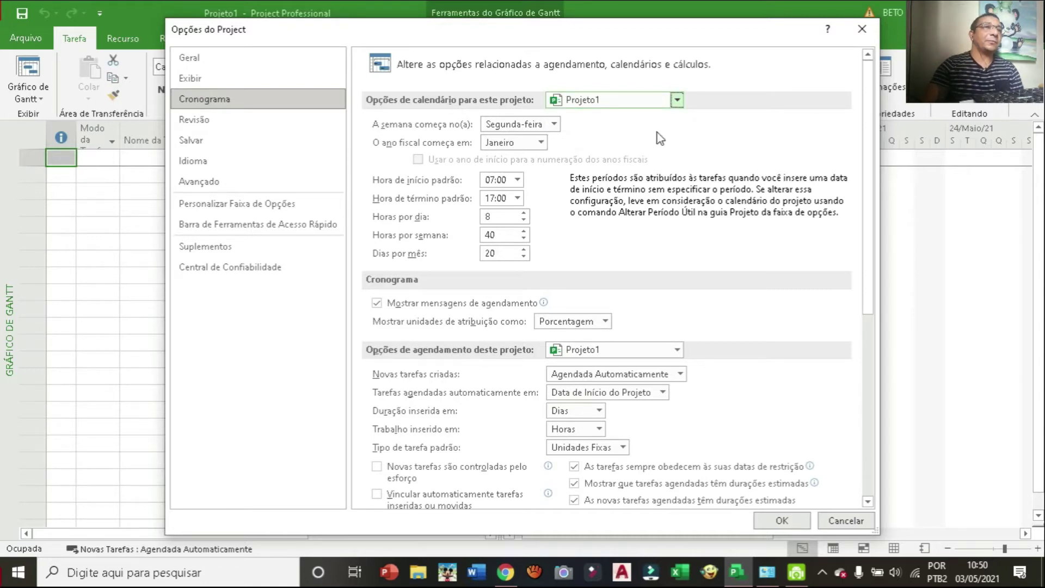
pyautogui.click(678, 102)
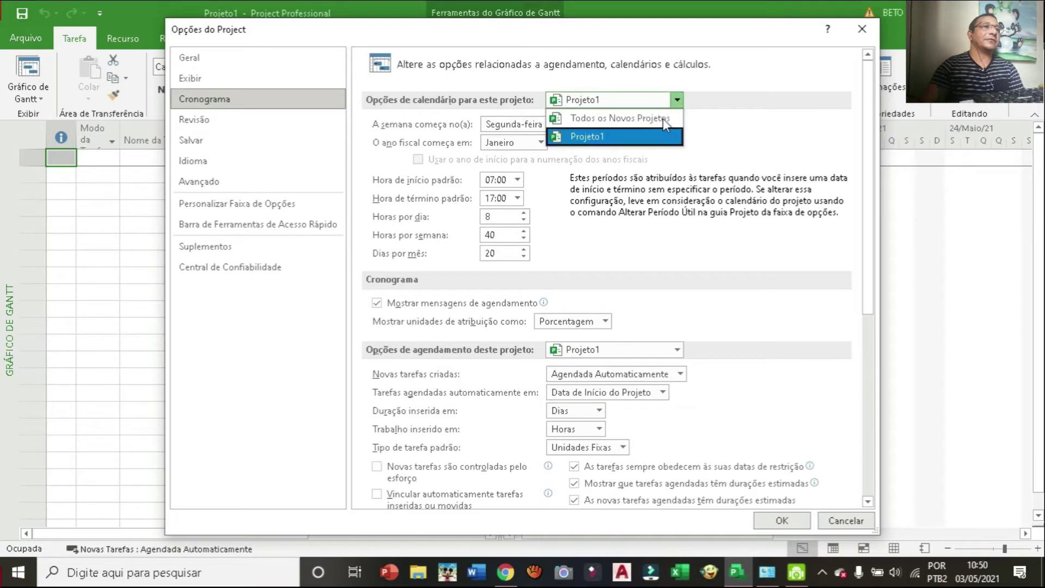
pyautogui.click(665, 119)
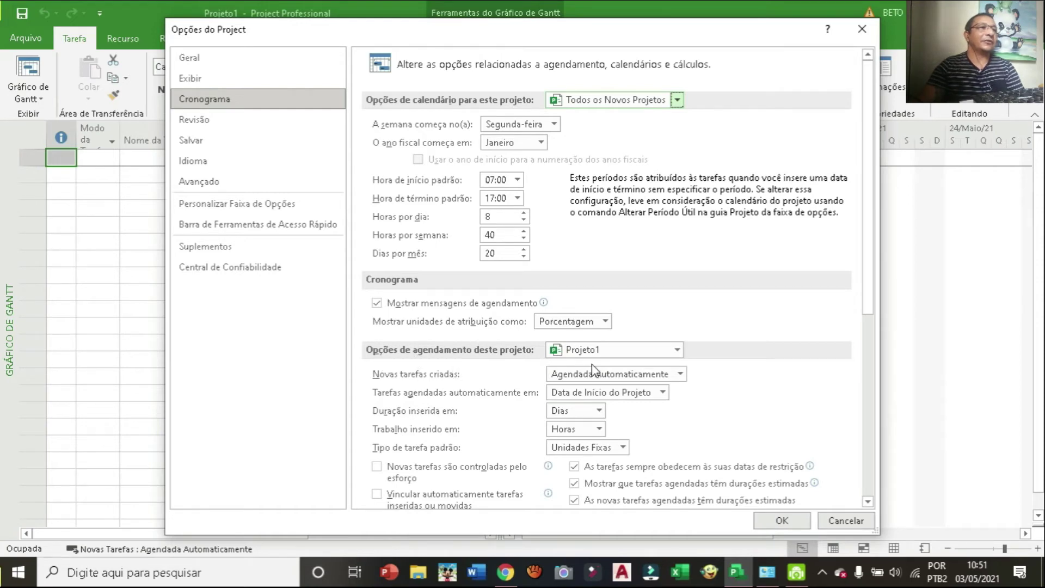
# Apply the scheduling options to Todos os Novos Projetos, with newly created tasks set to Agendada Automaticamente.
pyautogui.click(678, 351)
pyautogui.click(660, 368)
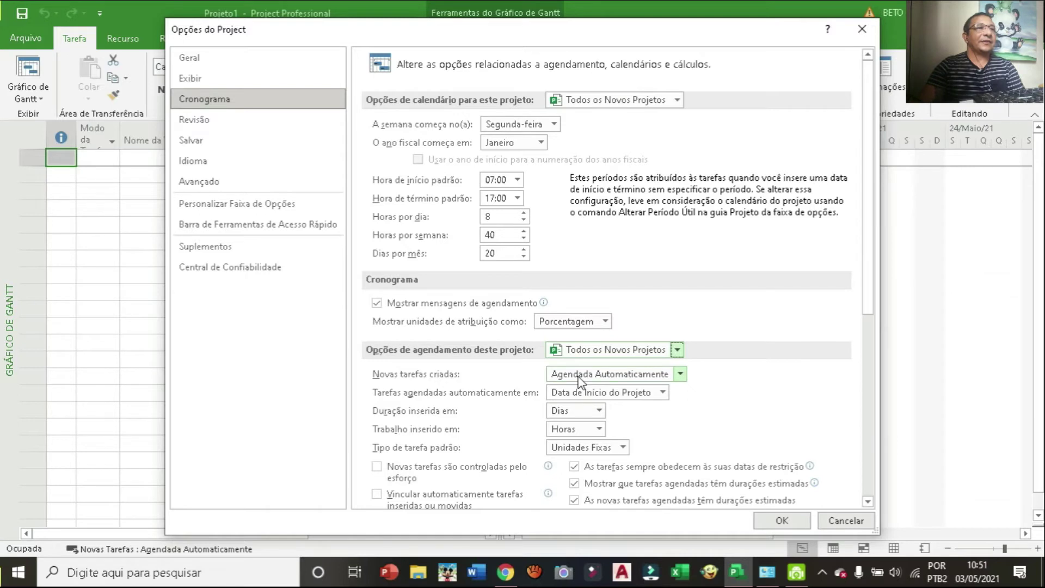
pyautogui.click(680, 375)
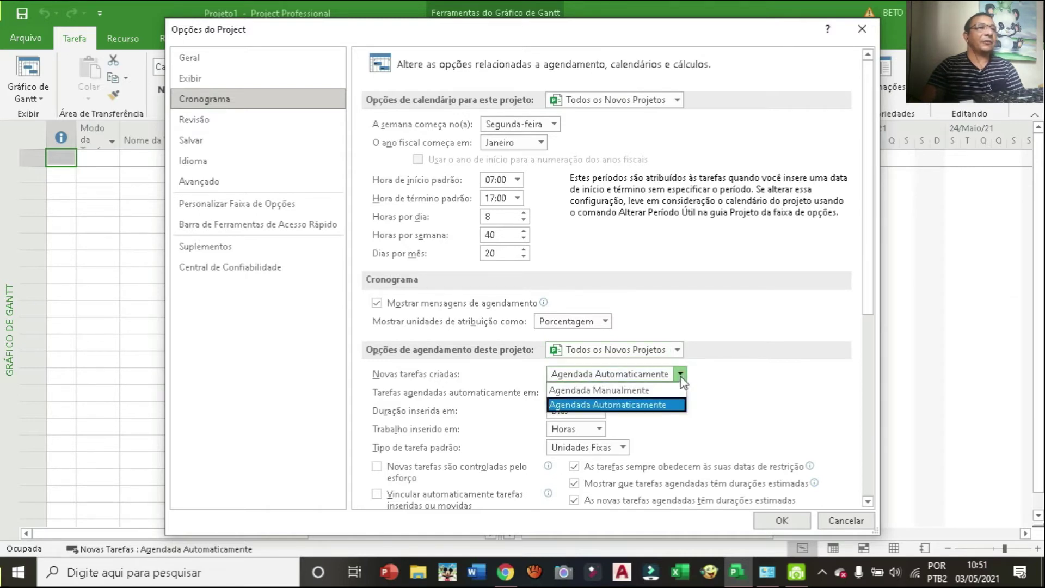
pyautogui.click(615, 405)
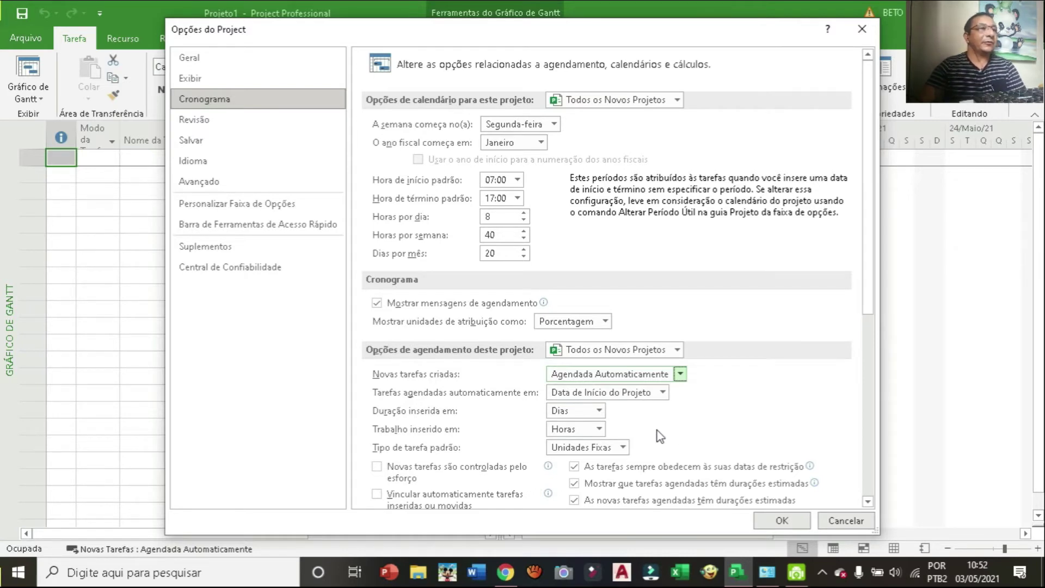
# Apply the alert scheduling options and the calculation options to Todos os Novos Projetos.
pyautogui.click(871, 503)
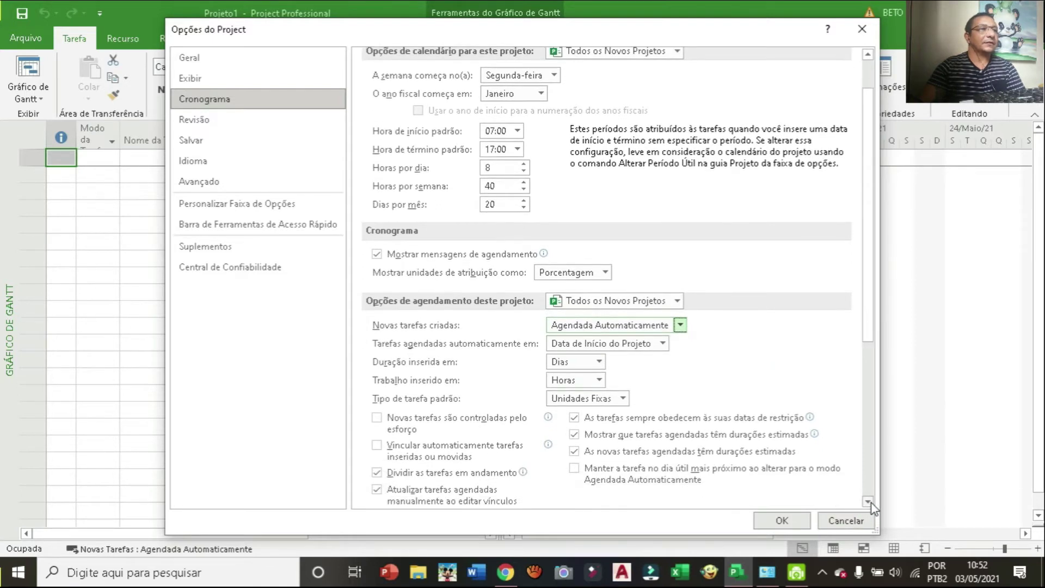
pyautogui.click(871, 503)
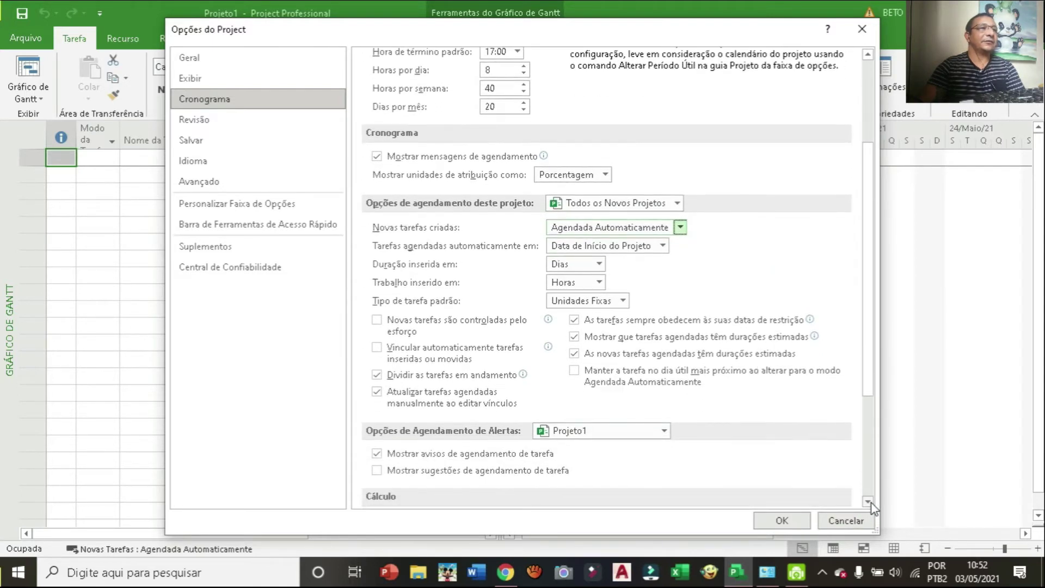
pyautogui.click(870, 503)
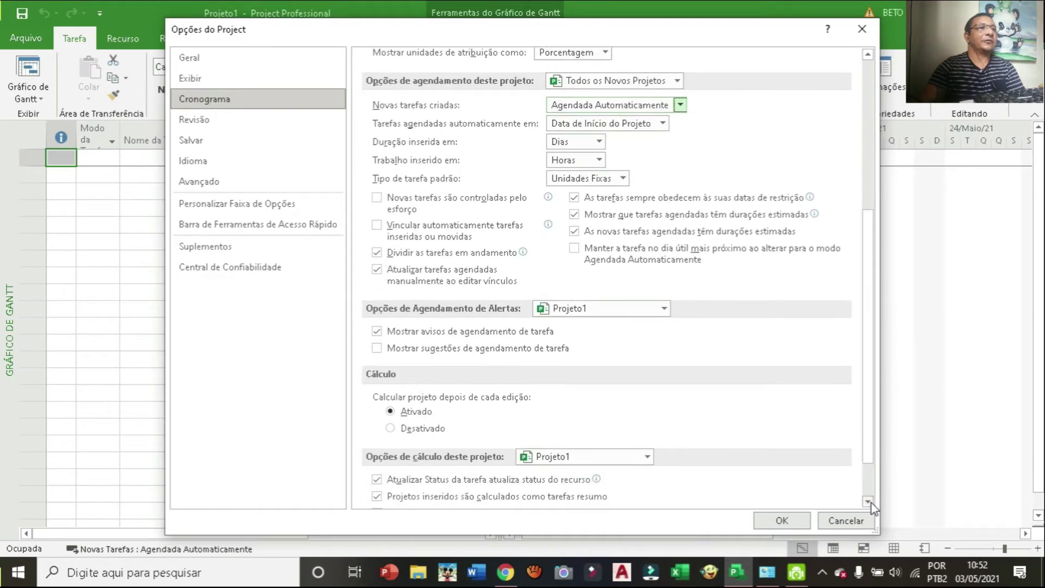
pyautogui.click(664, 296)
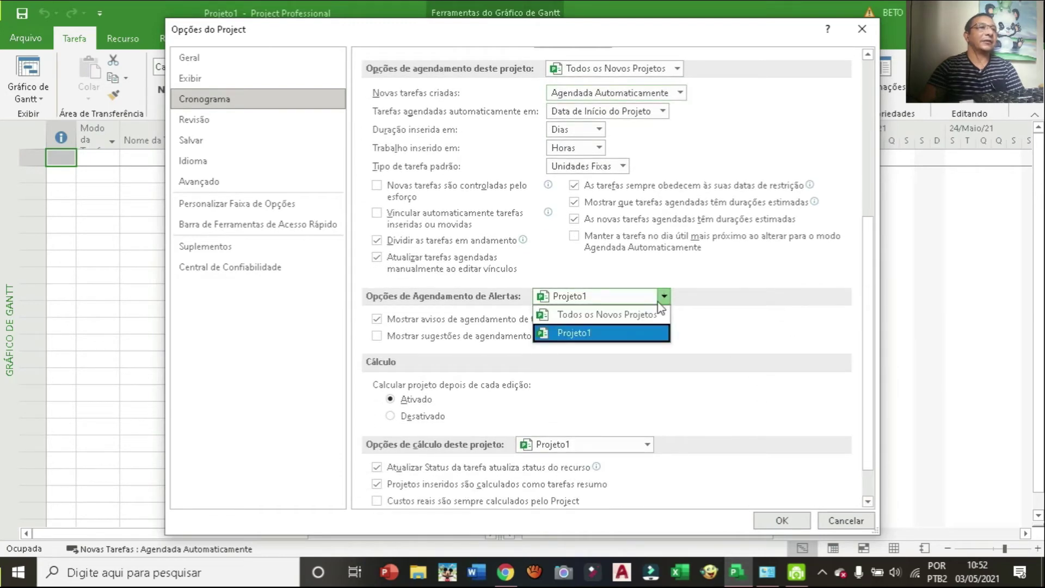
pyautogui.click(651, 315)
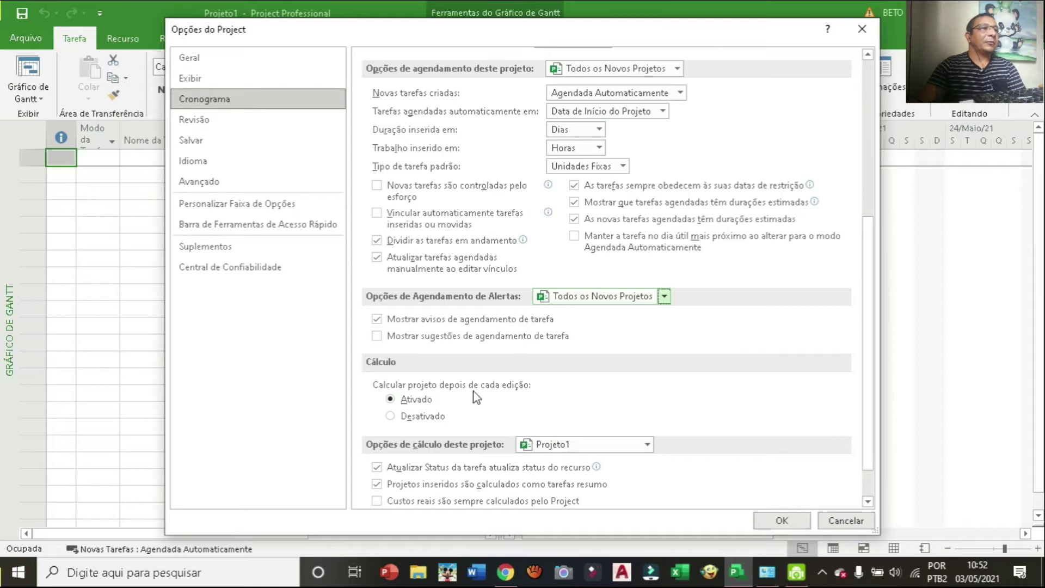
pyautogui.click(648, 445)
pyautogui.click(626, 466)
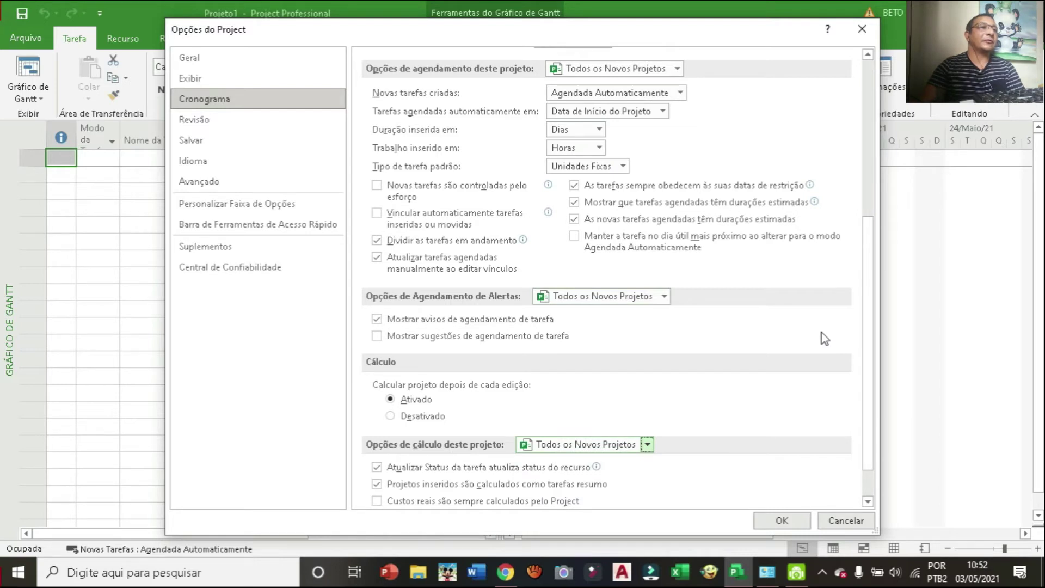
# Examine the remaining calculation options and the spelling correction settings under Revisão.
pyautogui.scroll(-1, 824, 337)
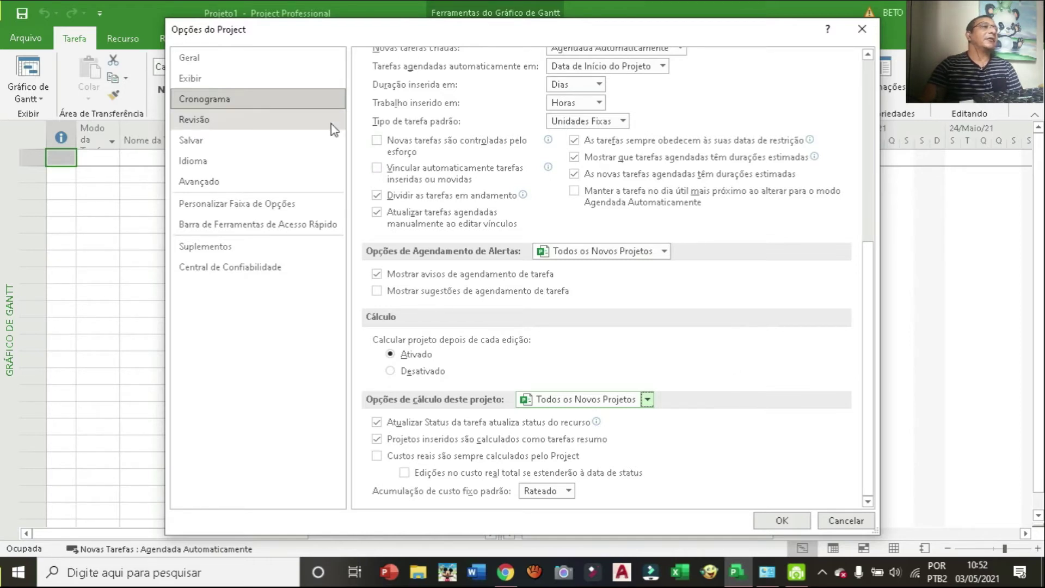
pyautogui.click(280, 117)
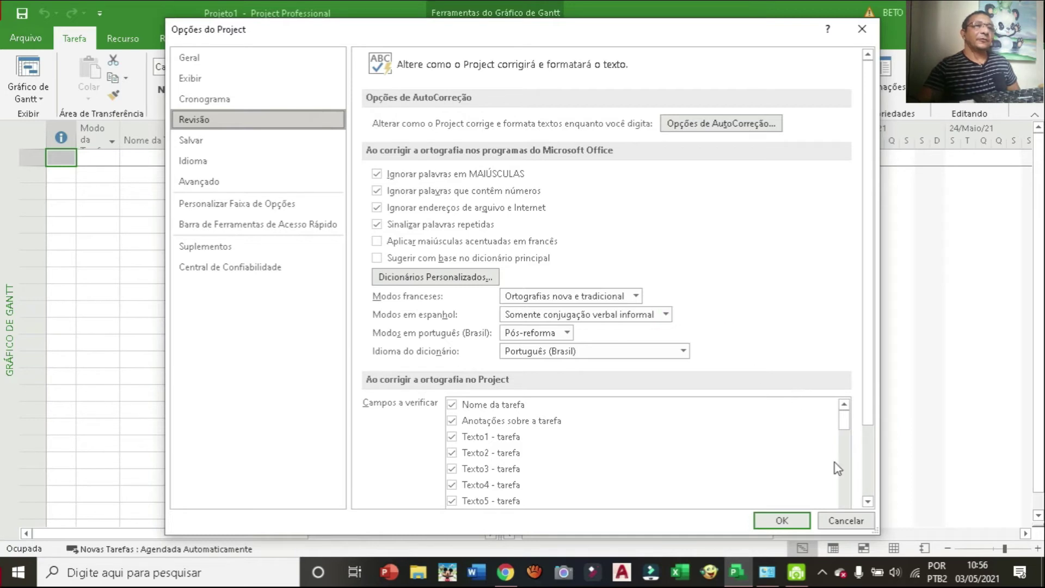
pyautogui.scroll(-5, 871, 508)
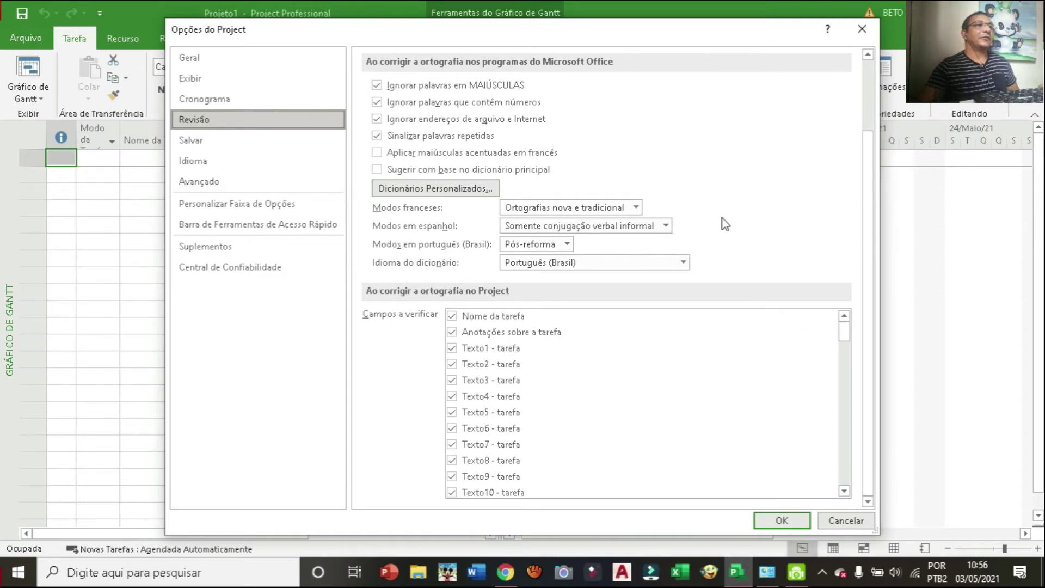
# Set the automatic save interval to 5 minutes in the Salvar options.
pyautogui.click(223, 144)
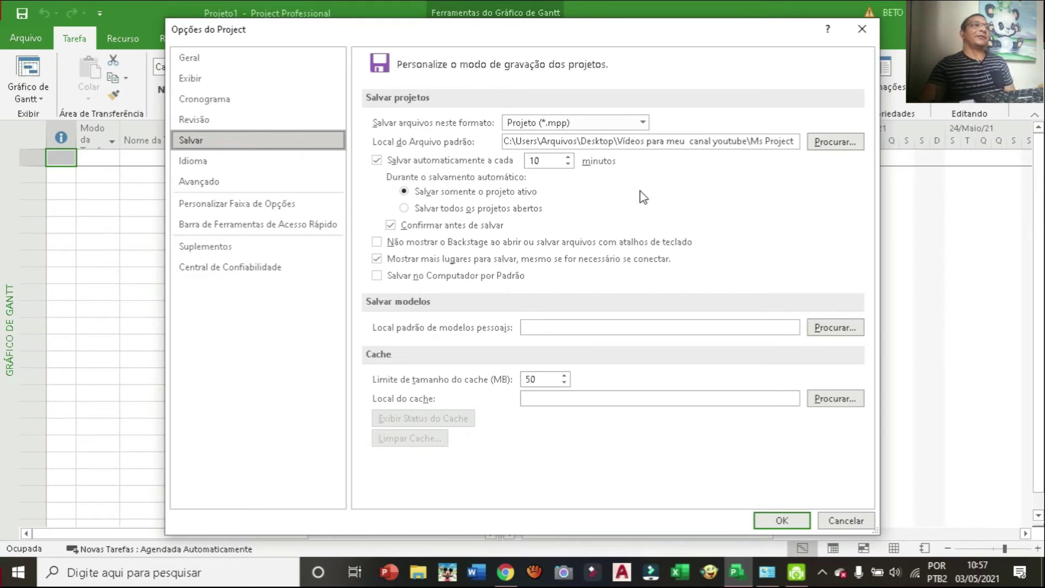
pyautogui.click(569, 164)
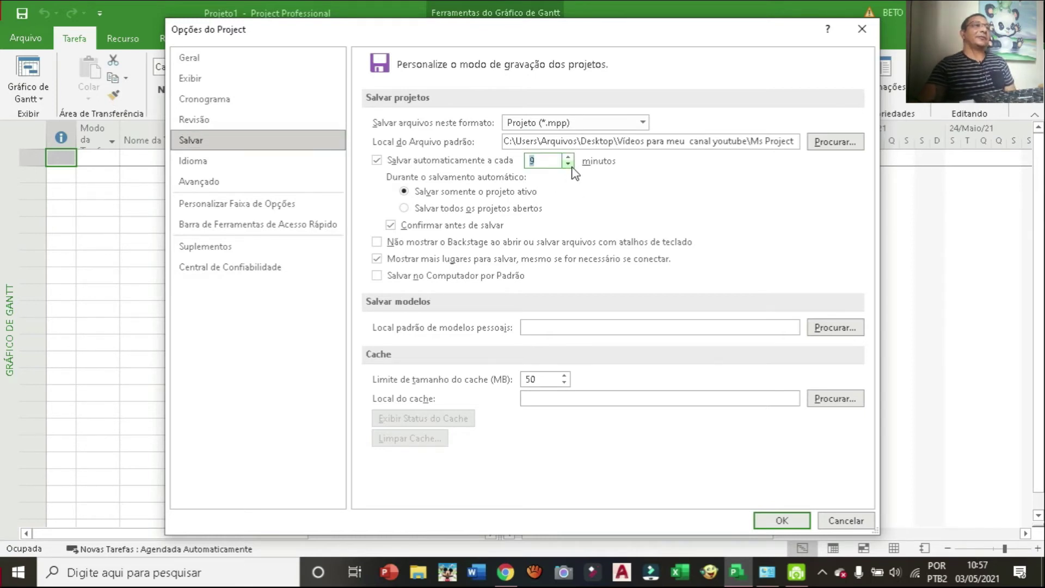
pyautogui.click(572, 165)
pyautogui.click(572, 165)
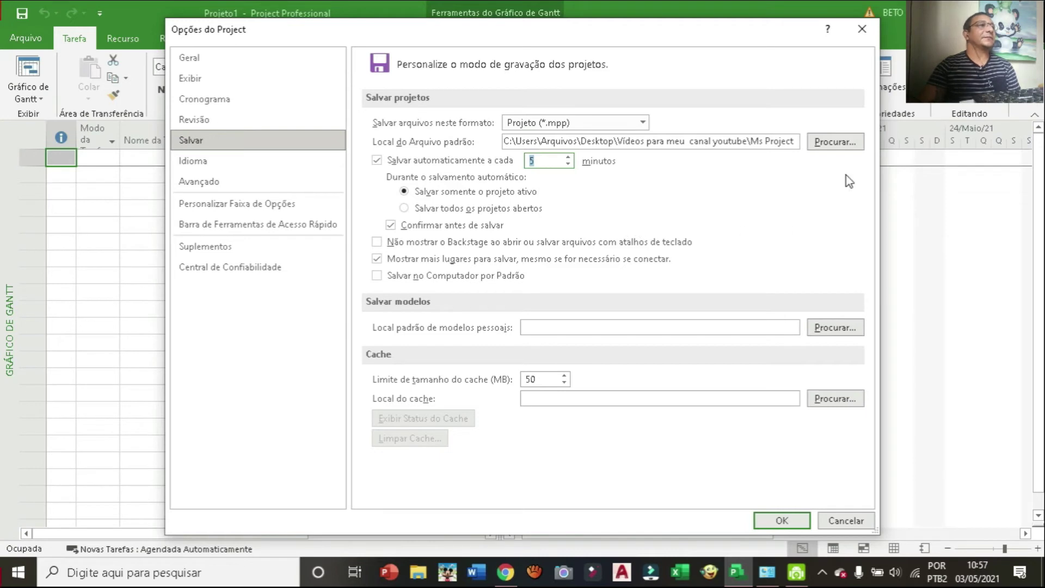
# Apply the general project options in the Avançado settings to Todos os Novos Projetos.
pyautogui.click(253, 163)
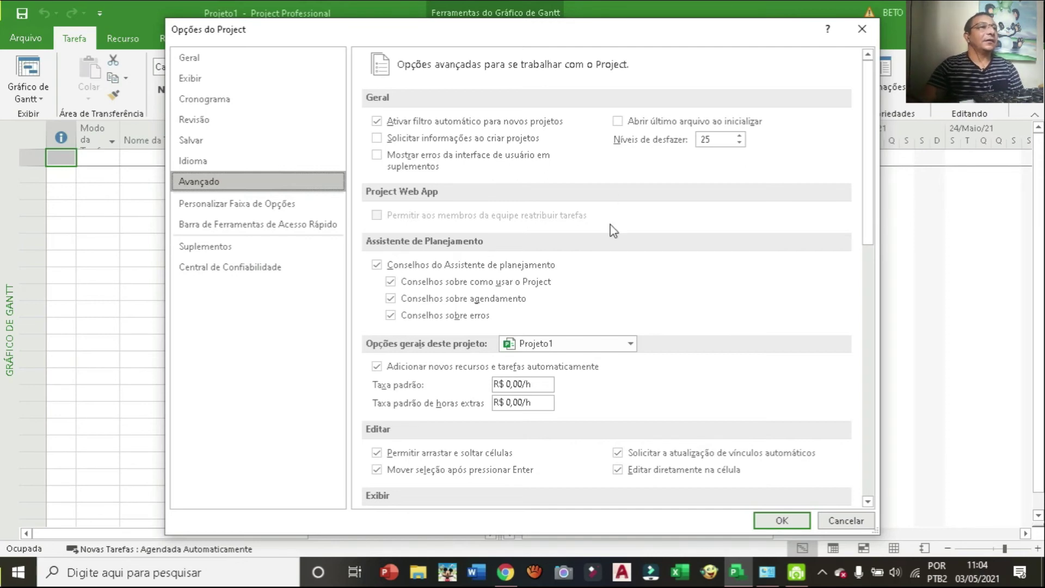
pyautogui.click(630, 345)
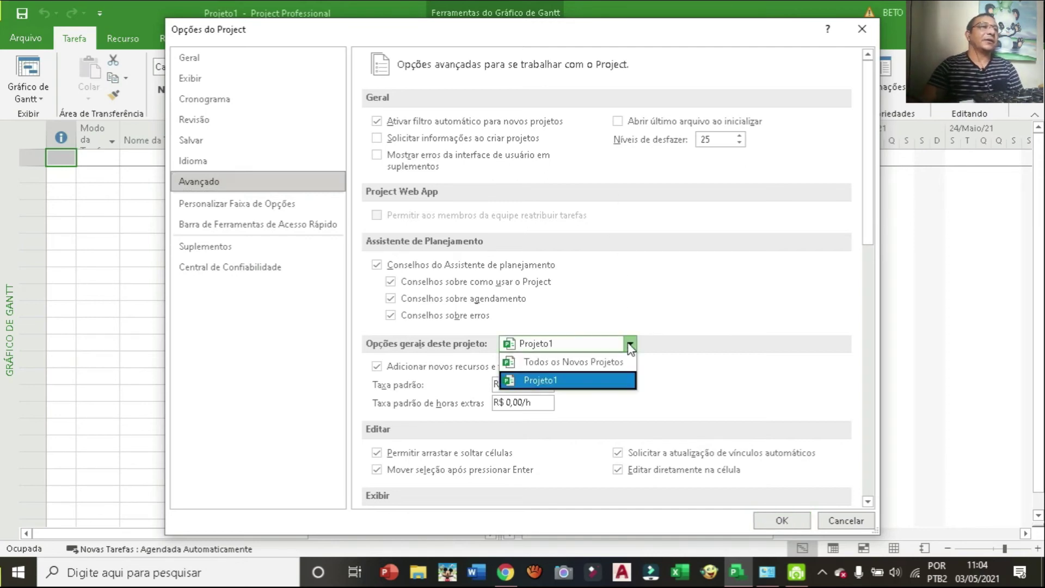
pyautogui.click(620, 362)
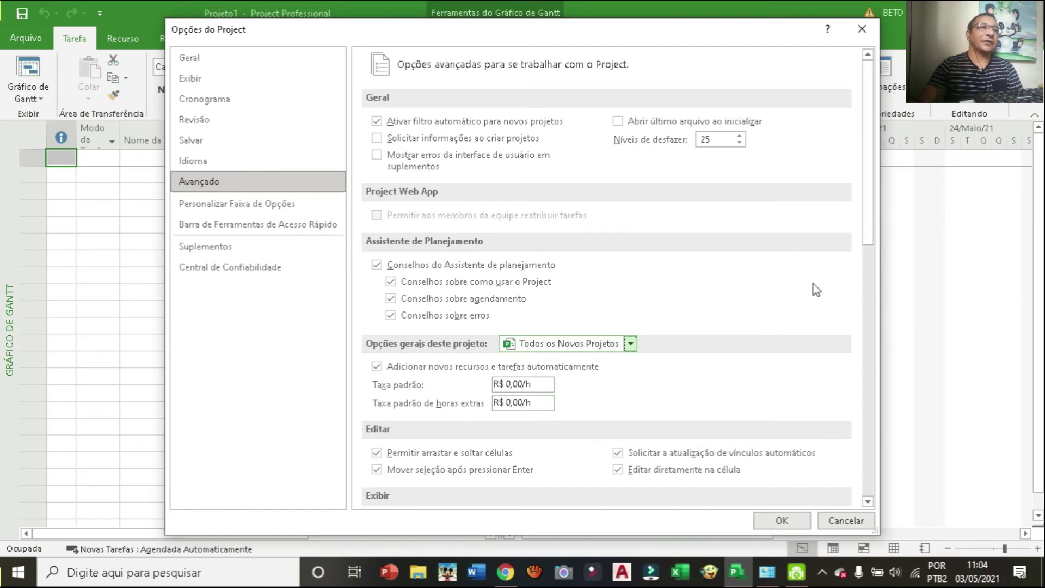
pyautogui.moveTo(867, 183); pyautogui.dragTo(868, 201)
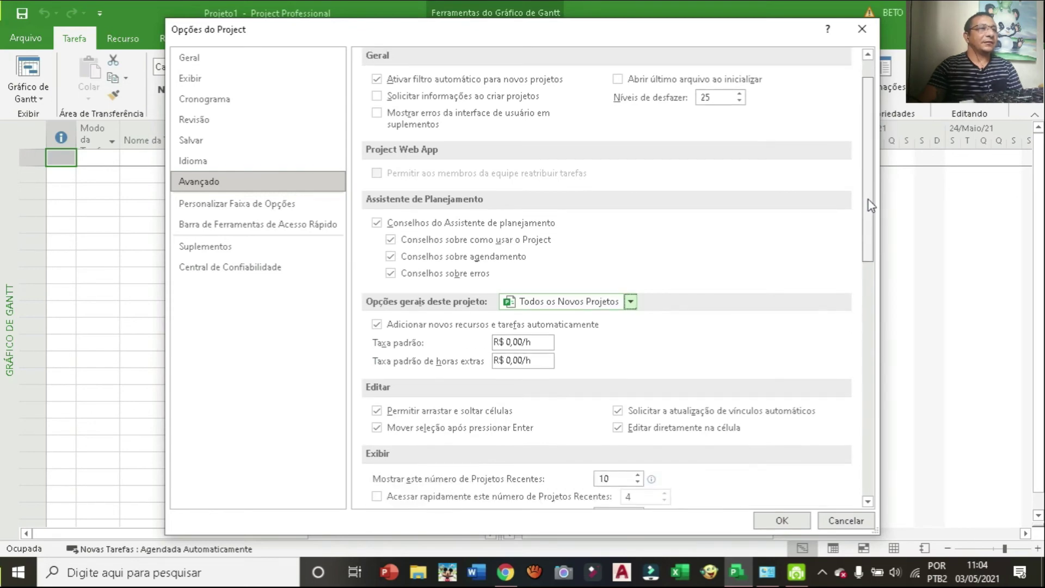
# Apply the project display options in the Avançado settings to Todos os Novos Projetos.
pyautogui.moveTo(867, 200); pyautogui.dragTo(869, 345)
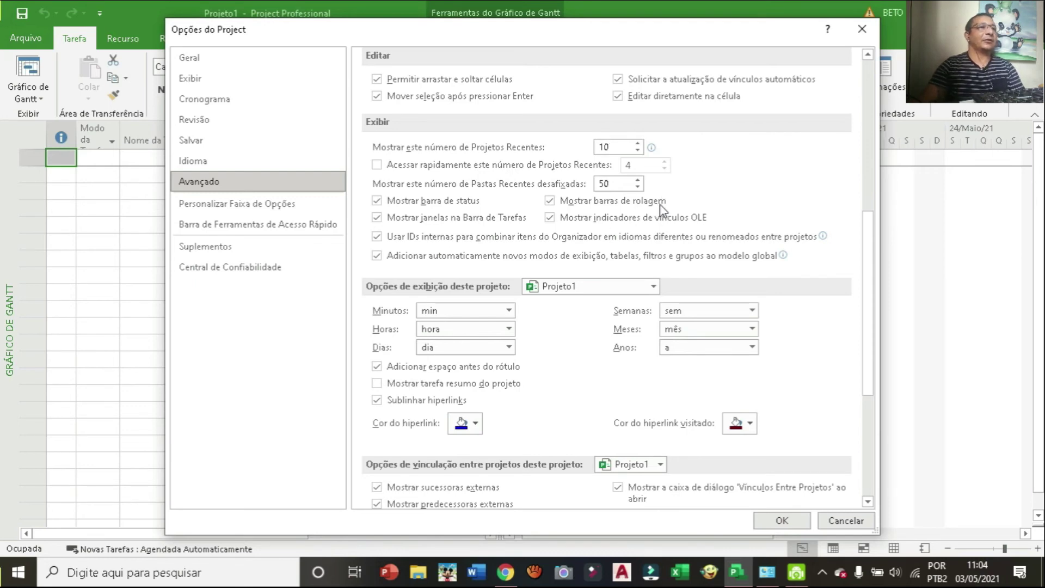
pyautogui.click(654, 287)
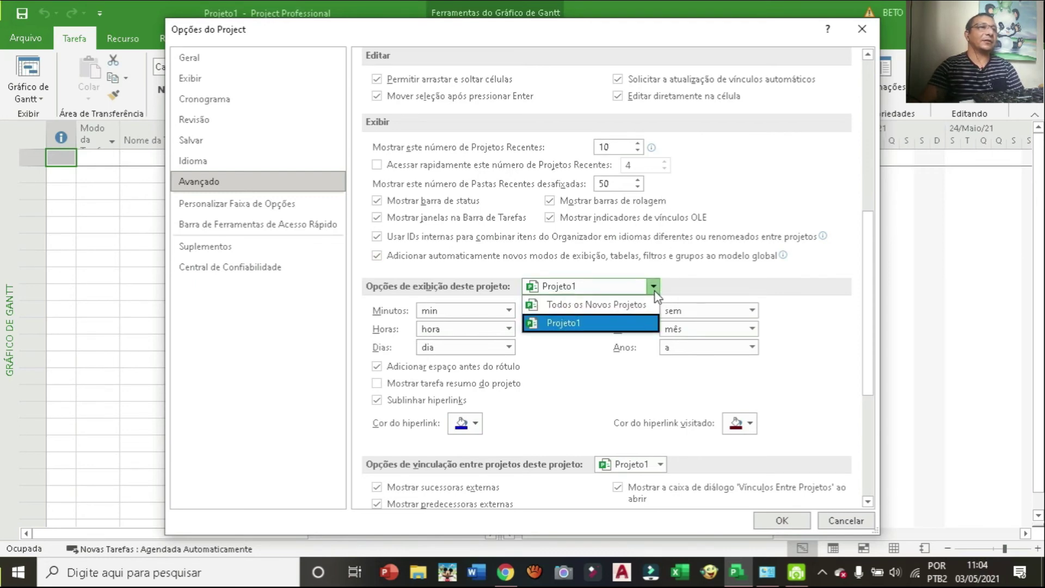
pyautogui.click(632, 304)
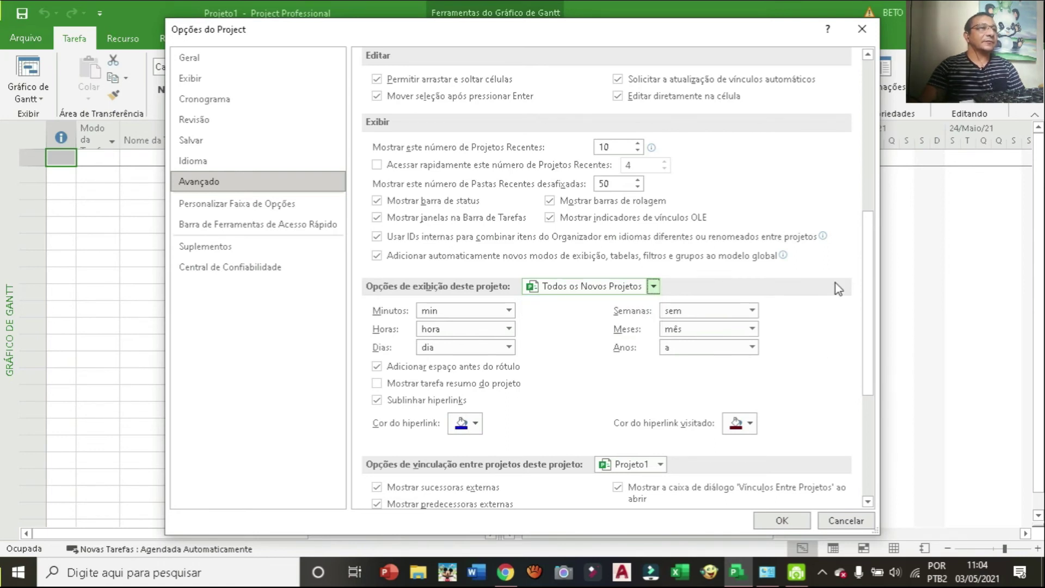
# Apply the earned value options to Todos os Novos Projetos, choosing % Física Concluída as the default task earned value method.
pyautogui.click(867, 501)
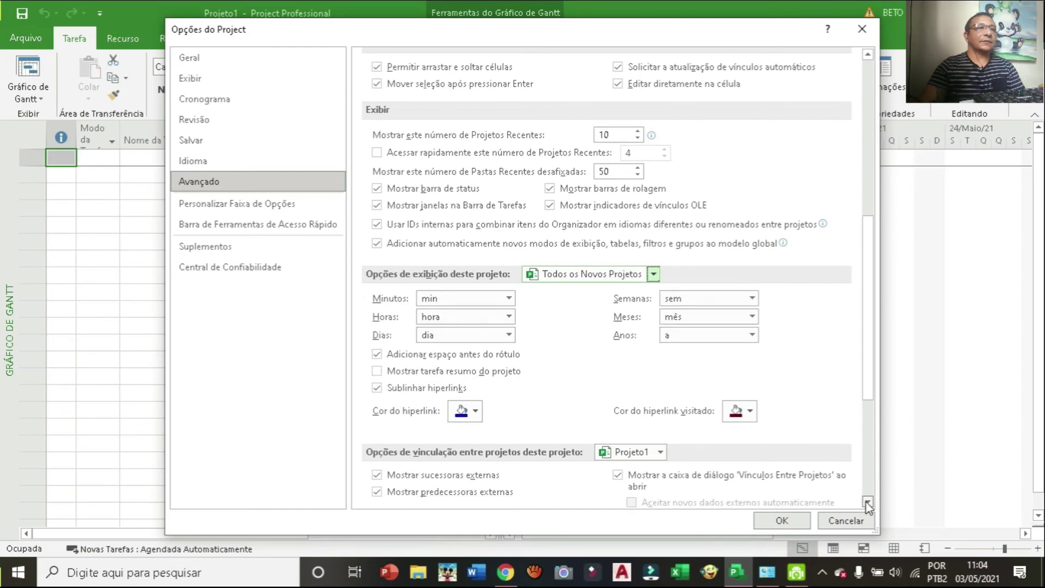
pyautogui.click(867, 502)
pyautogui.click(868, 502)
pyautogui.scroll(-4, 867, 502)
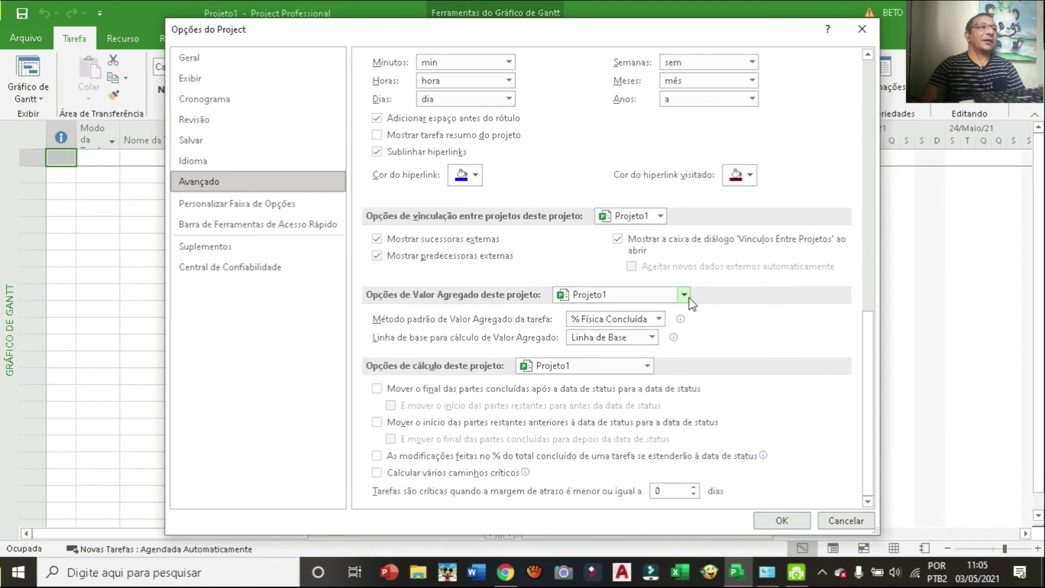
pyautogui.click(684, 295)
pyautogui.click(656, 312)
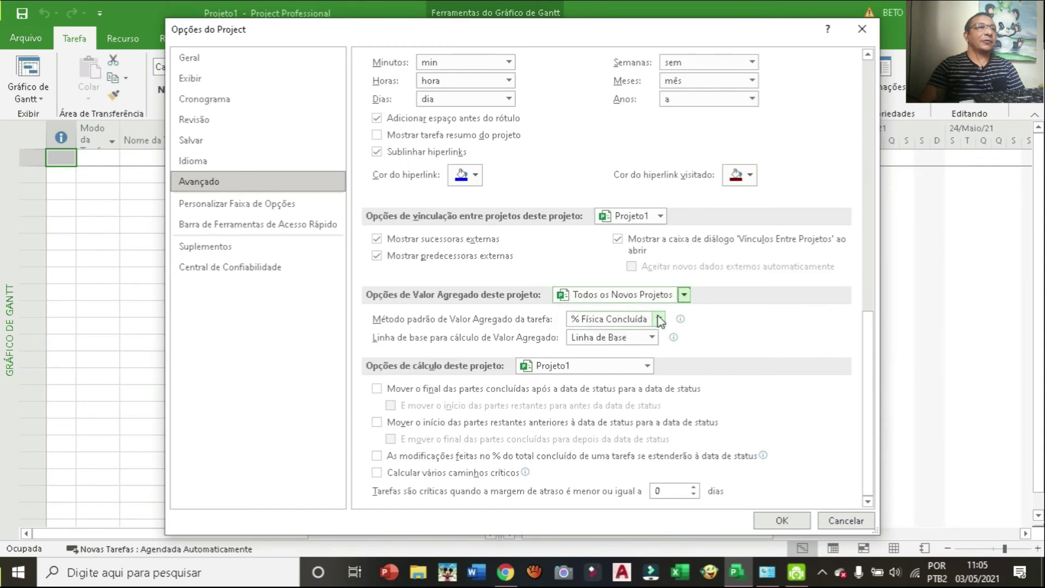
pyautogui.click(658, 319)
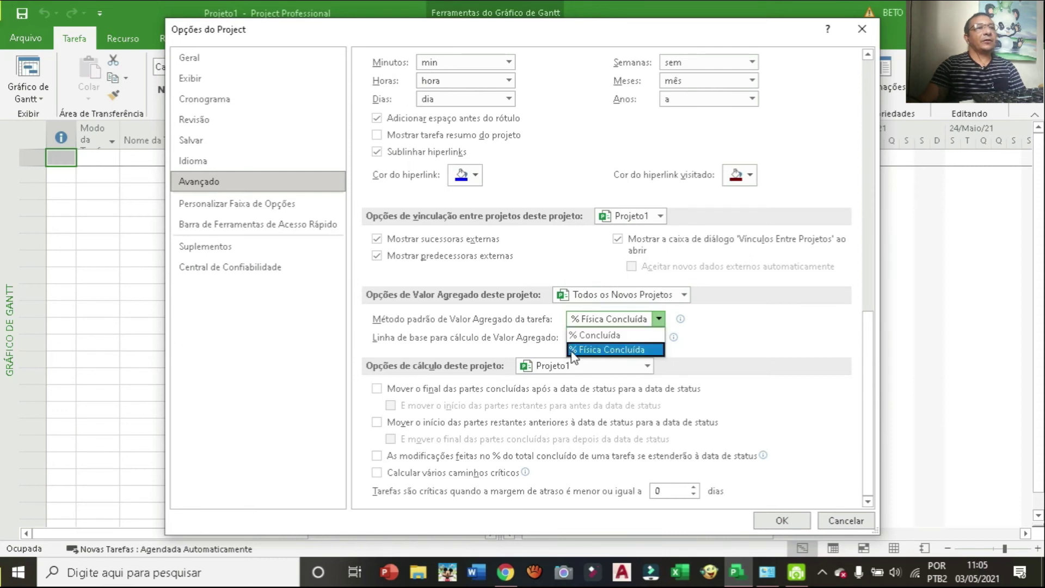
pyautogui.click(637, 351)
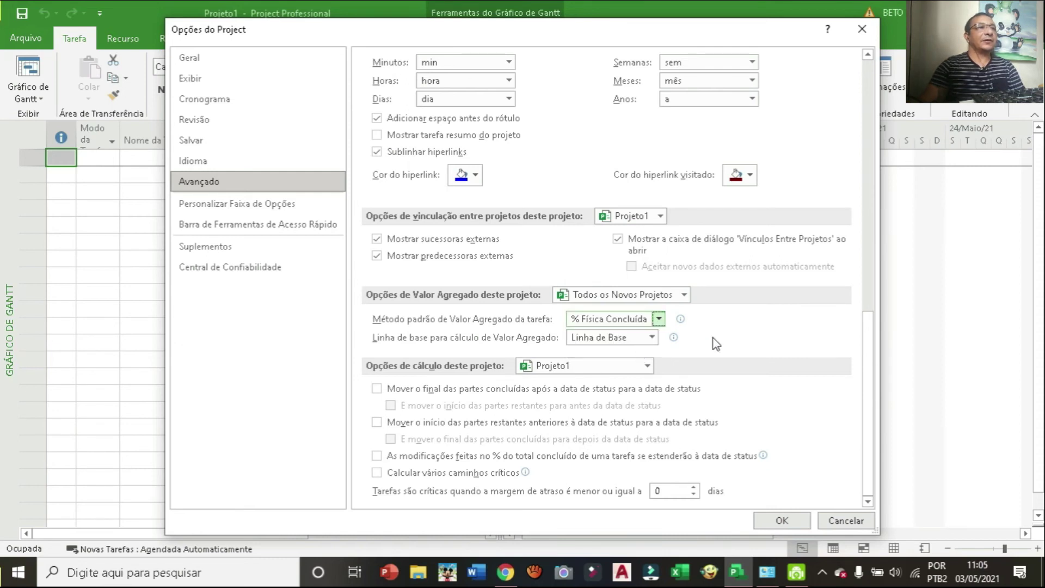
# Apply the Avançado calculation options to Todos os Novos Projetos and open the Personalizar Faixa de Opções settings.
pyautogui.click(648, 366)
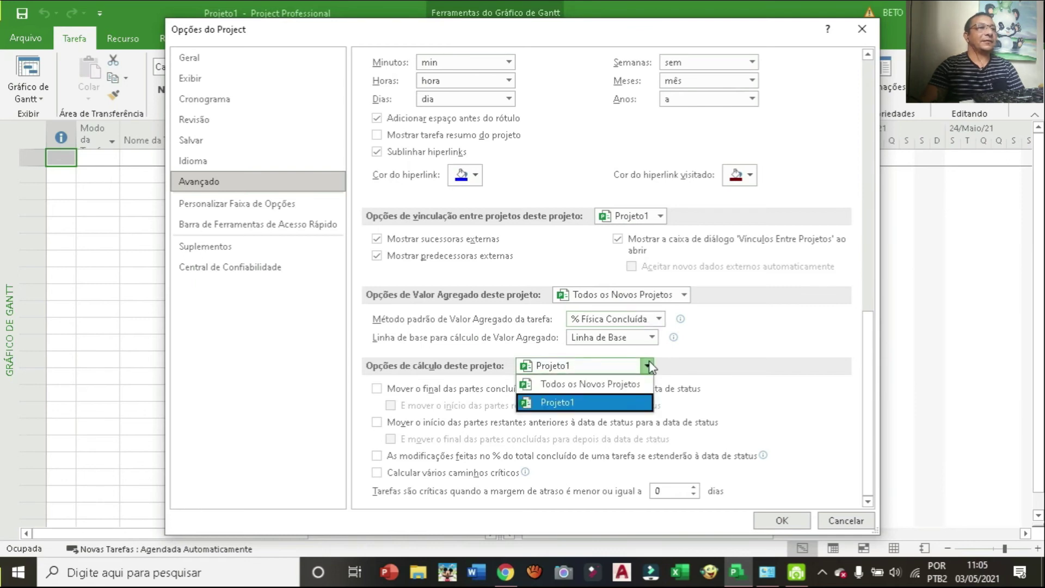
pyautogui.click(640, 385)
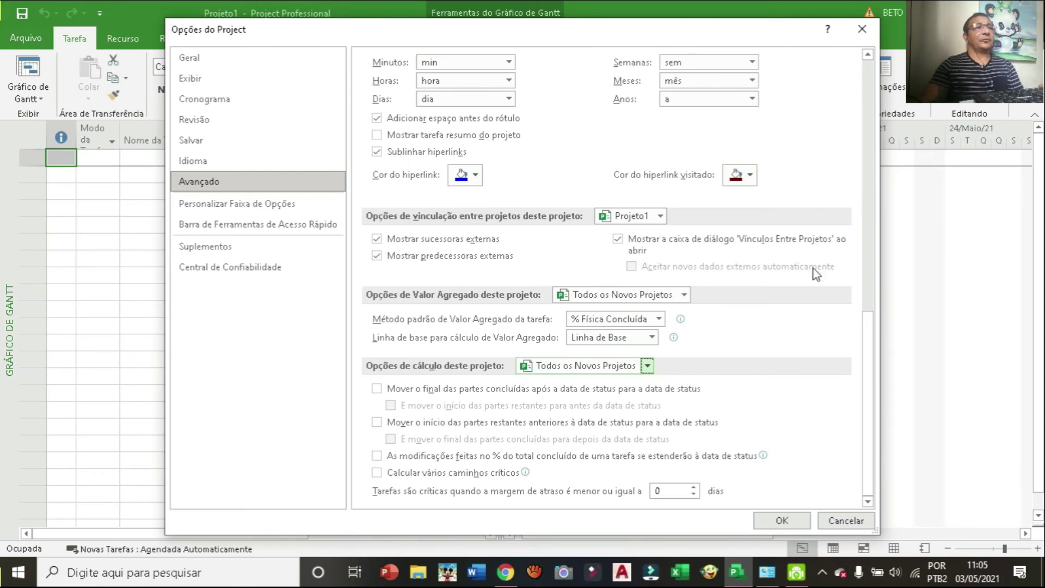
pyautogui.click(210, 204)
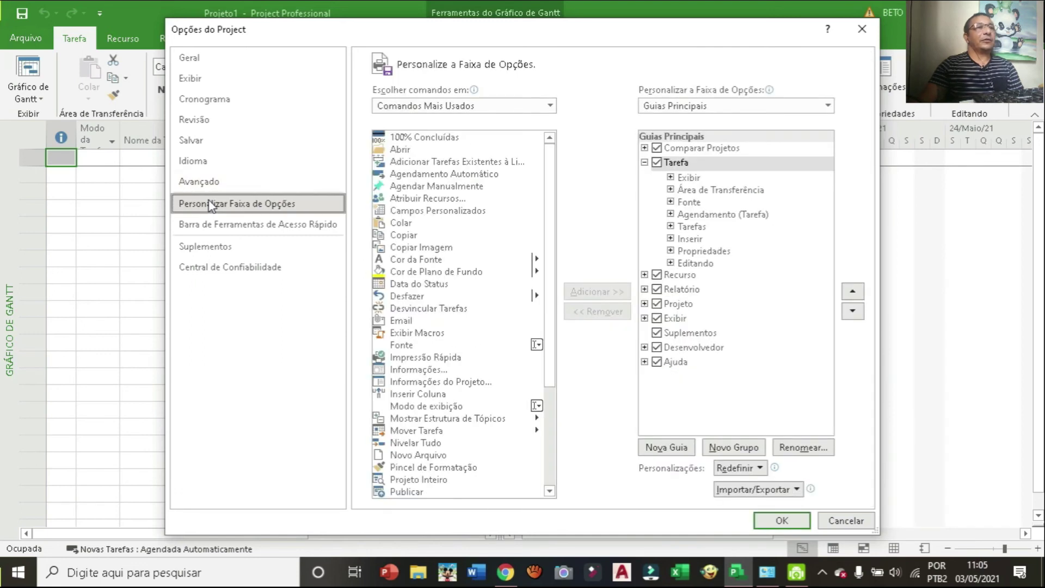